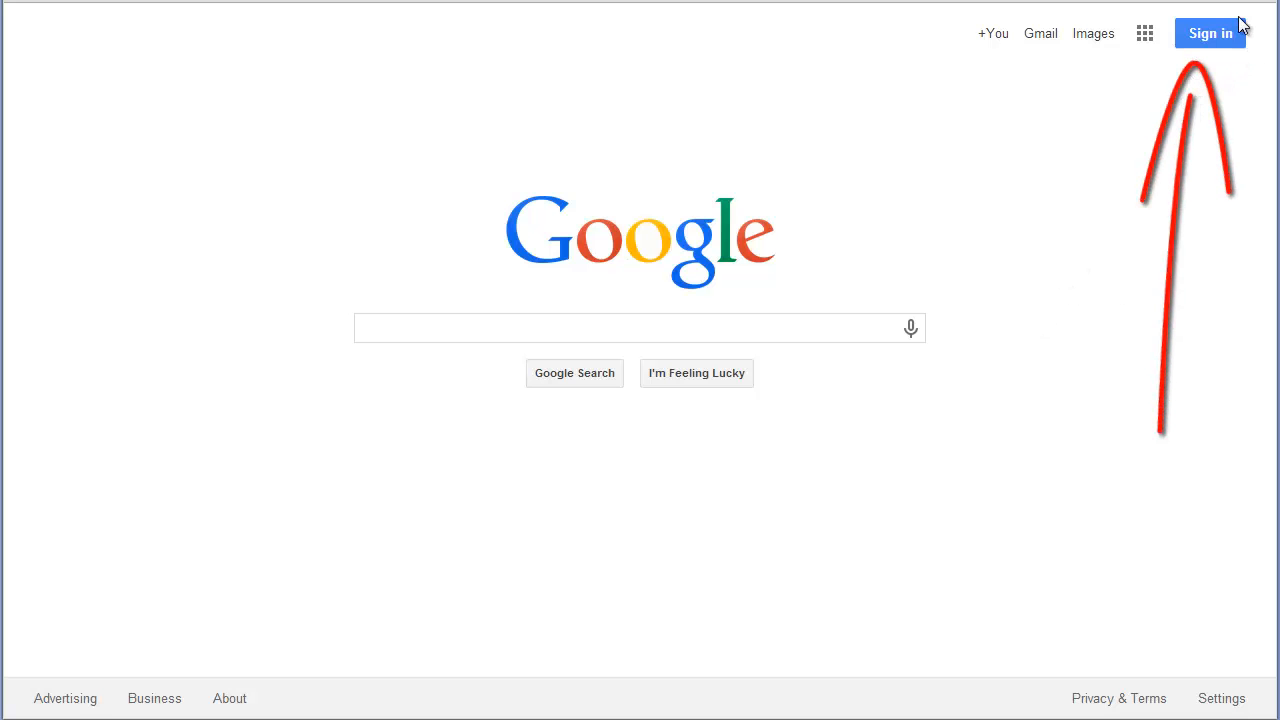
# Sign in to Google with the school student account's e-mail and password.
pyautogui.click(1215, 41)
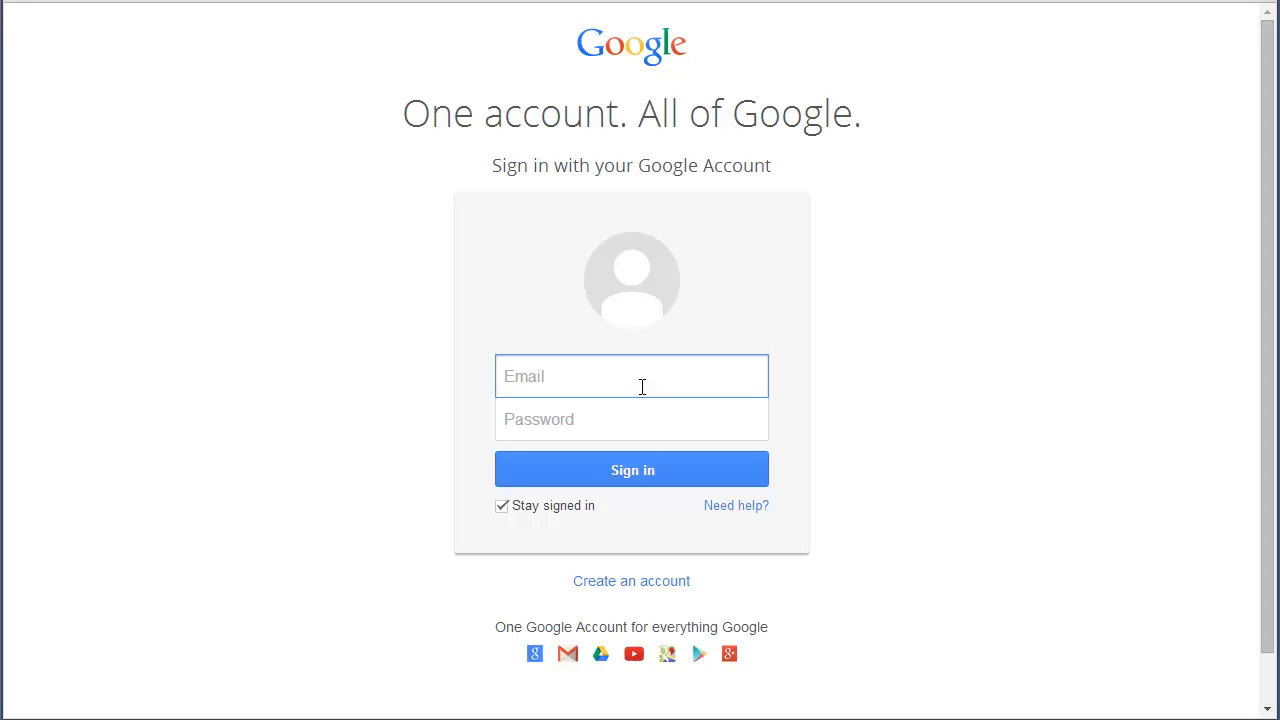
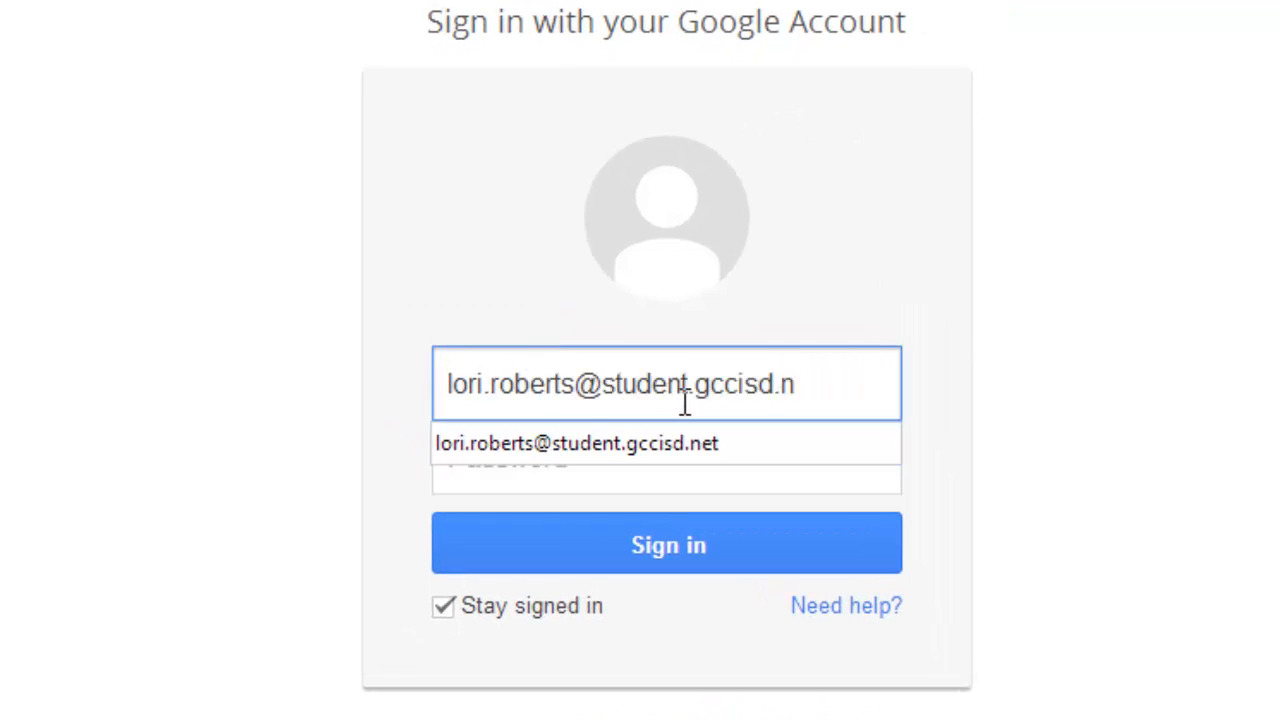
pyautogui.press('Tab')
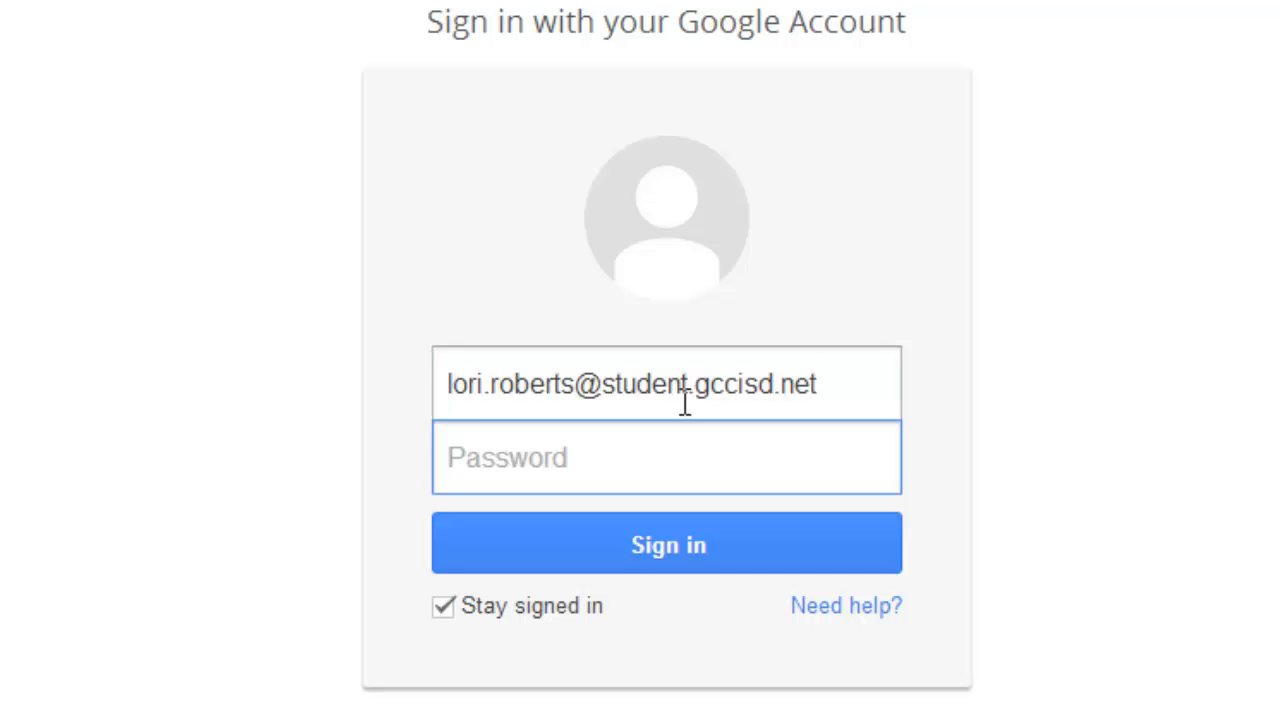
pyautogui.write('••••••••')
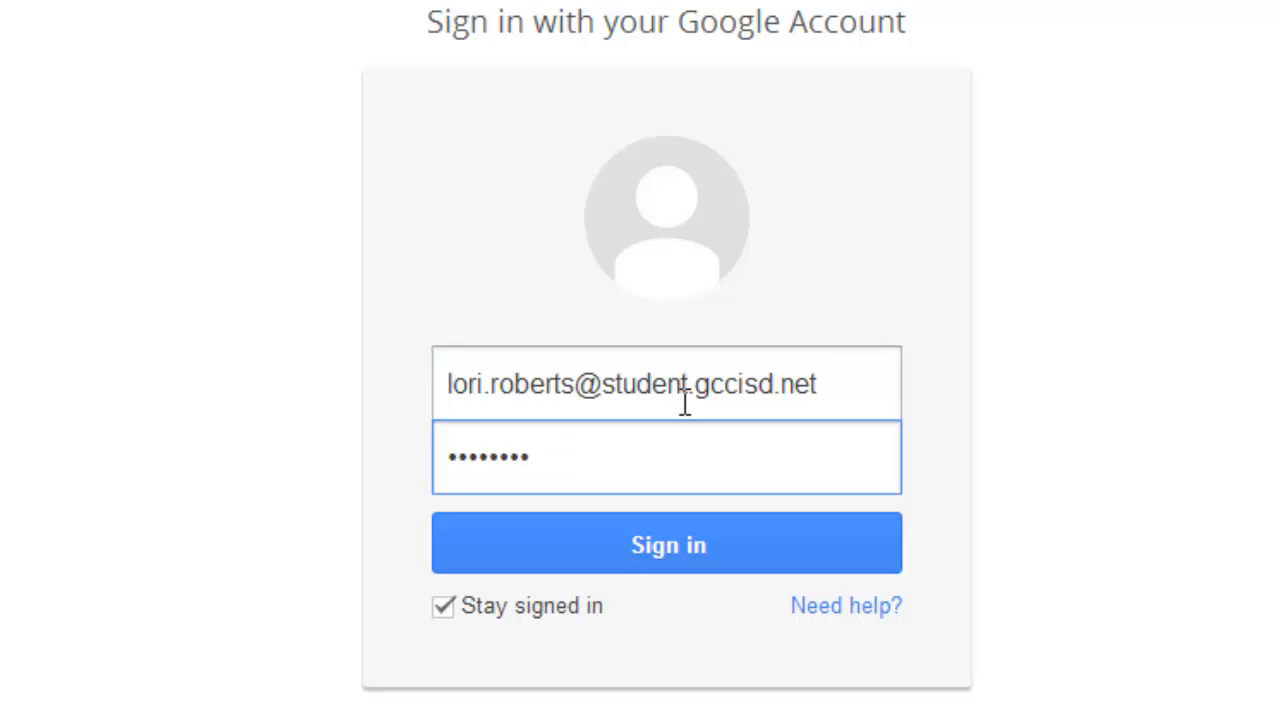
pyautogui.click(646, 545)
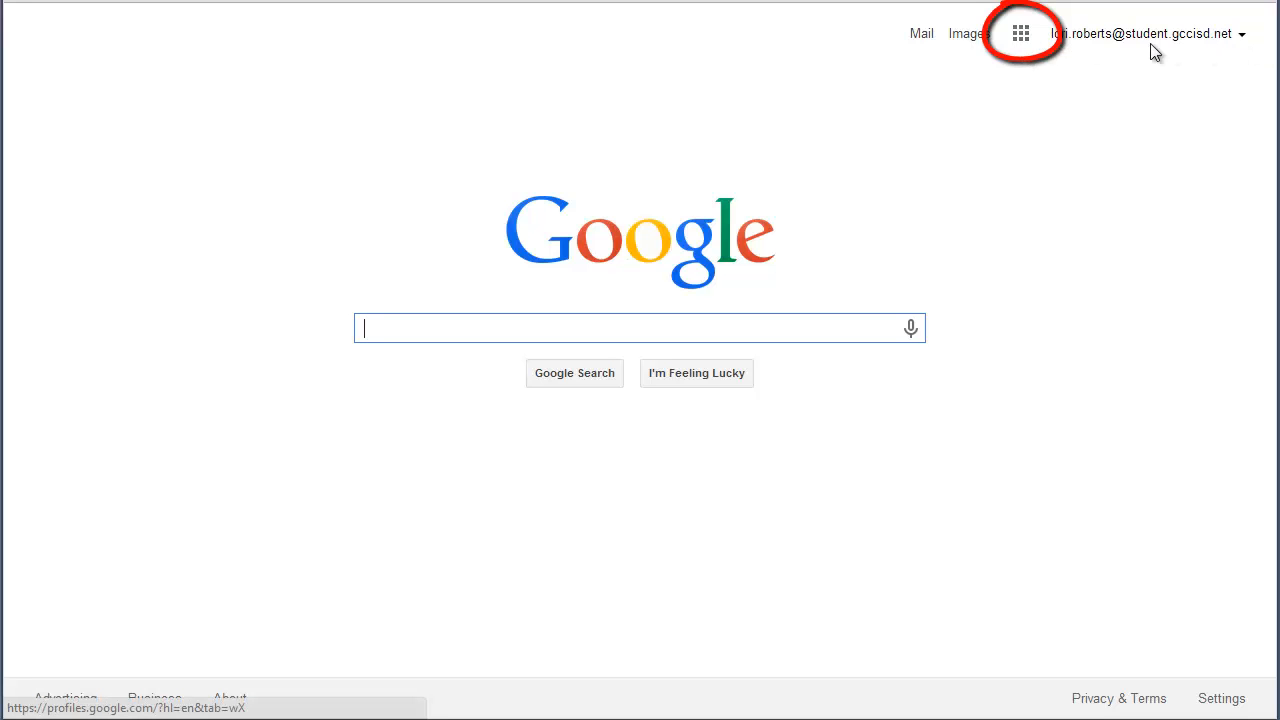
# Launch Google Calendar from the Google apps grid.
pyautogui.click(1020, 38)
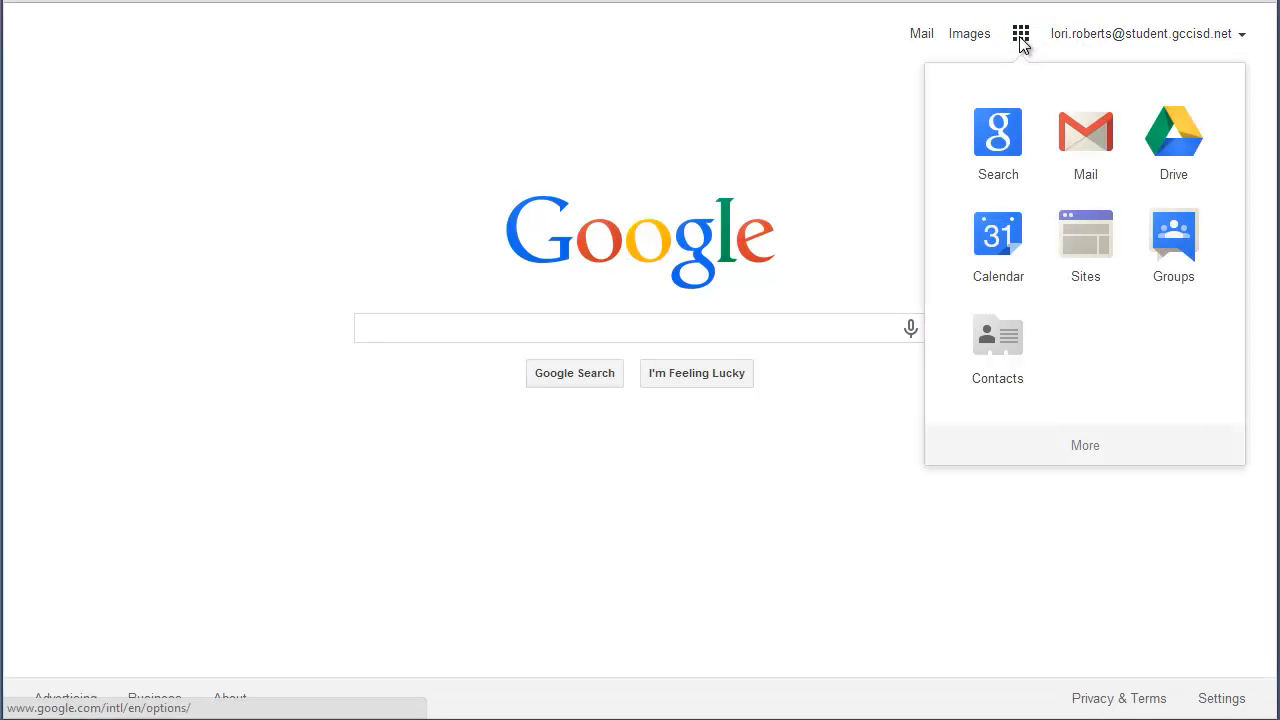
pyautogui.click(990, 245)
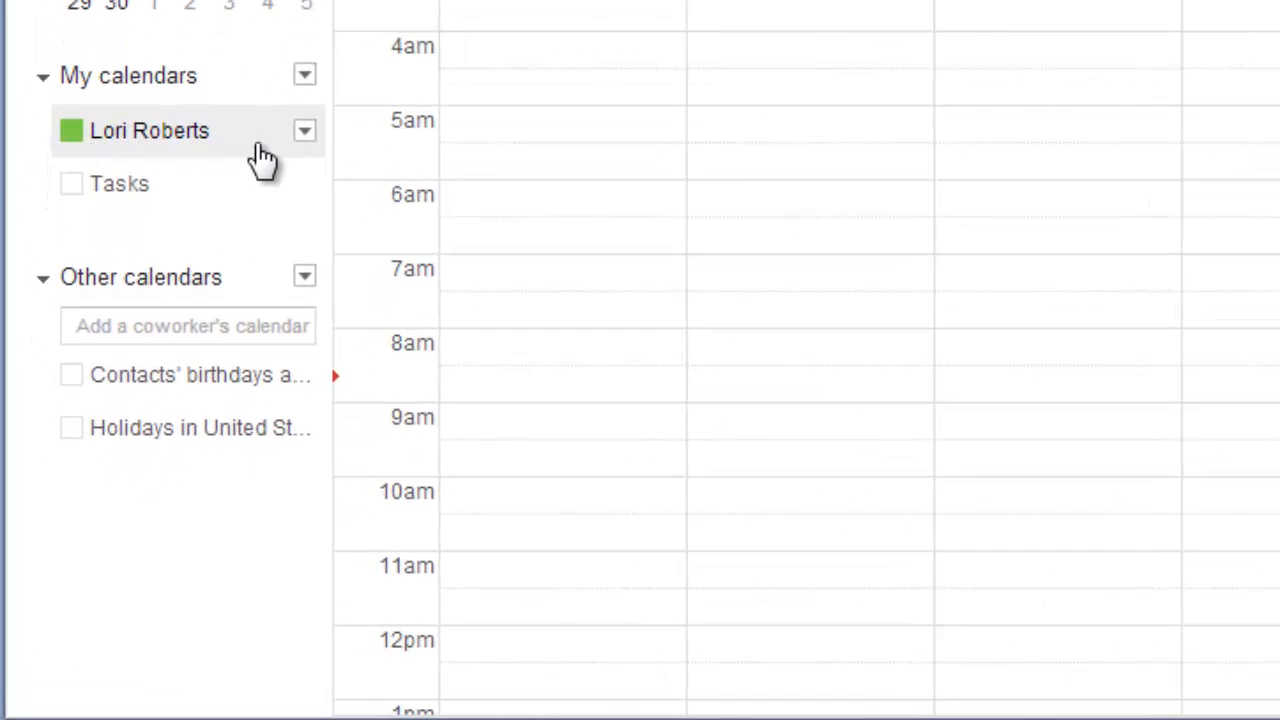
# In the main calendar's settings, change its name to the teacher's 'English I' class title and save.
pyautogui.click(304, 131)
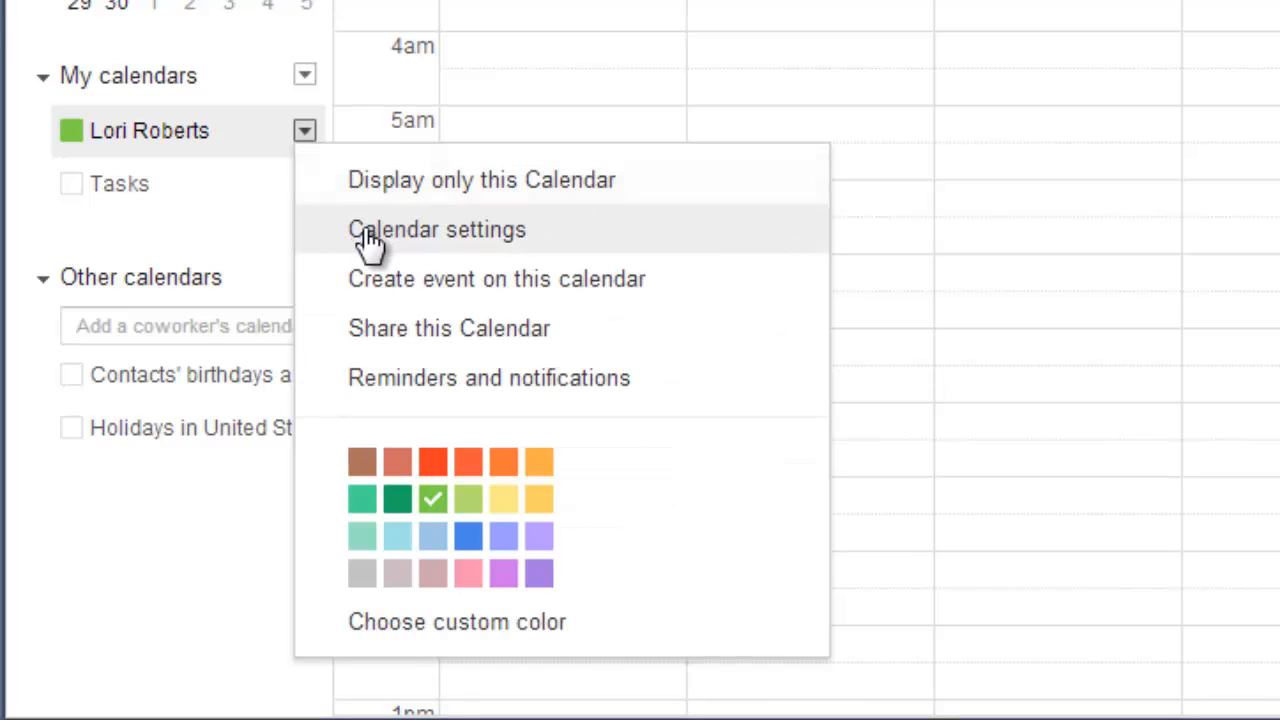
pyautogui.click(486, 250)
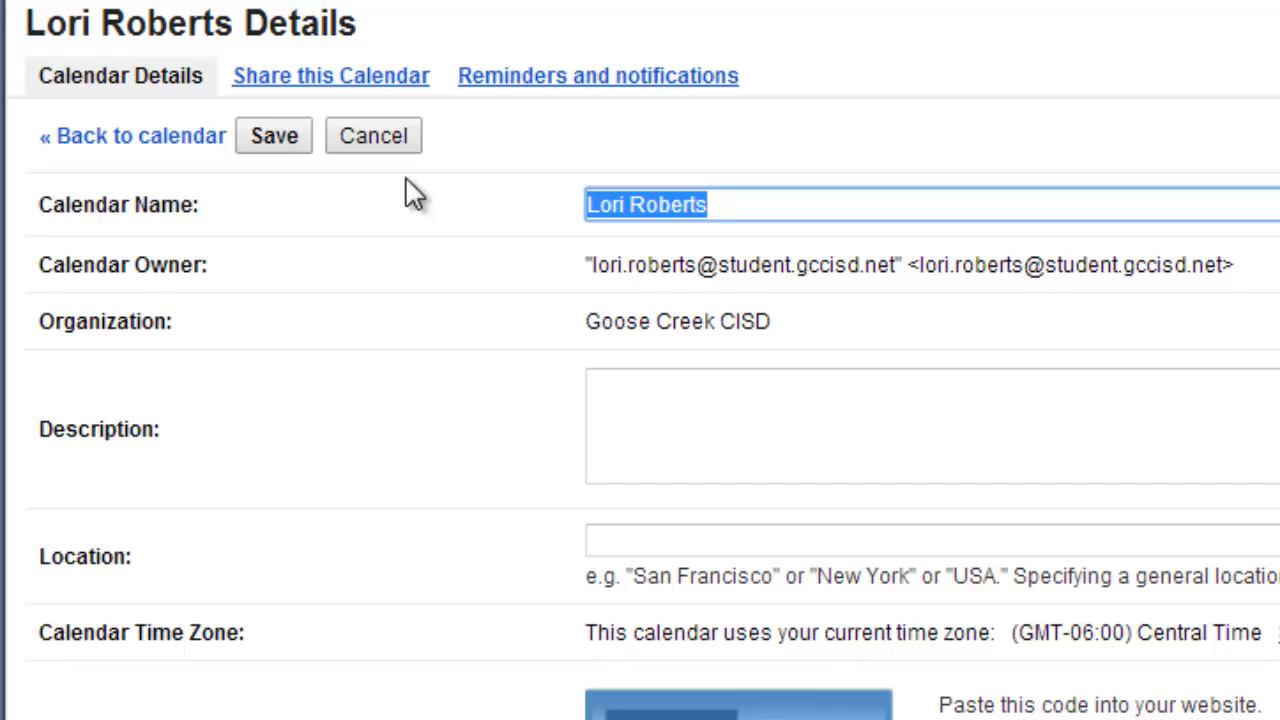
pyautogui.write('Ms. Rober')
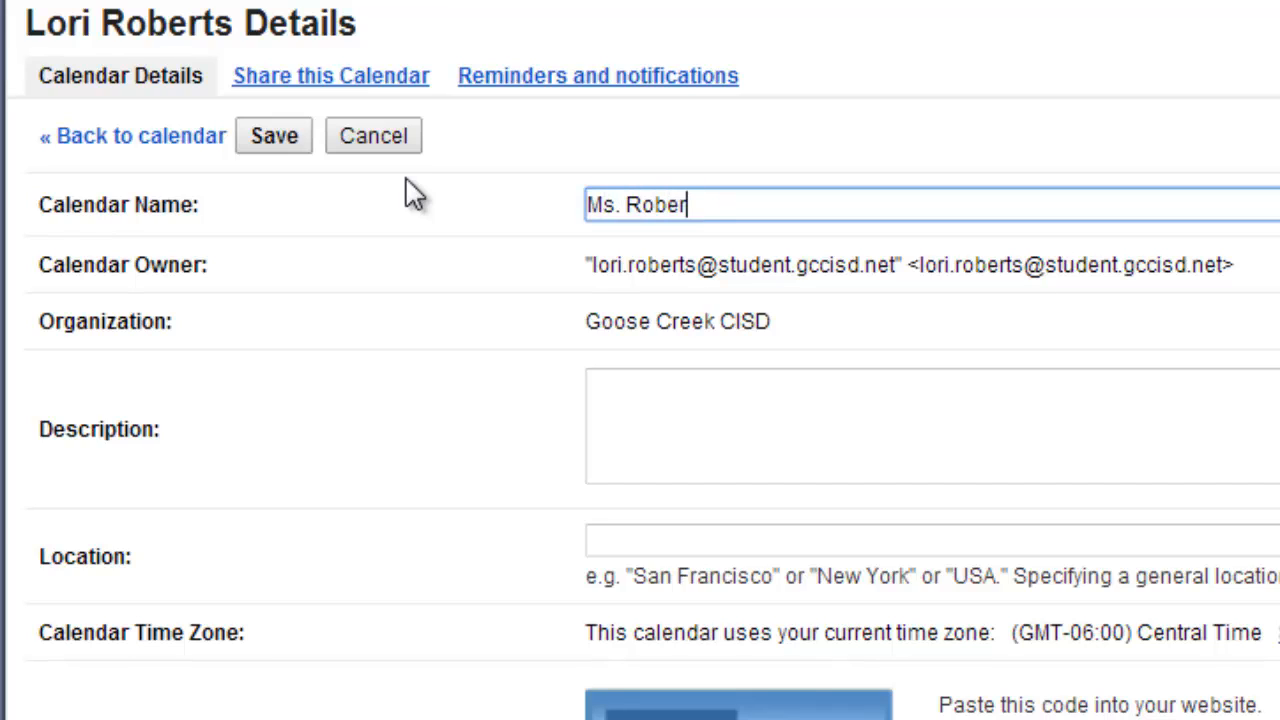
pyautogui.write('ts - Engl')
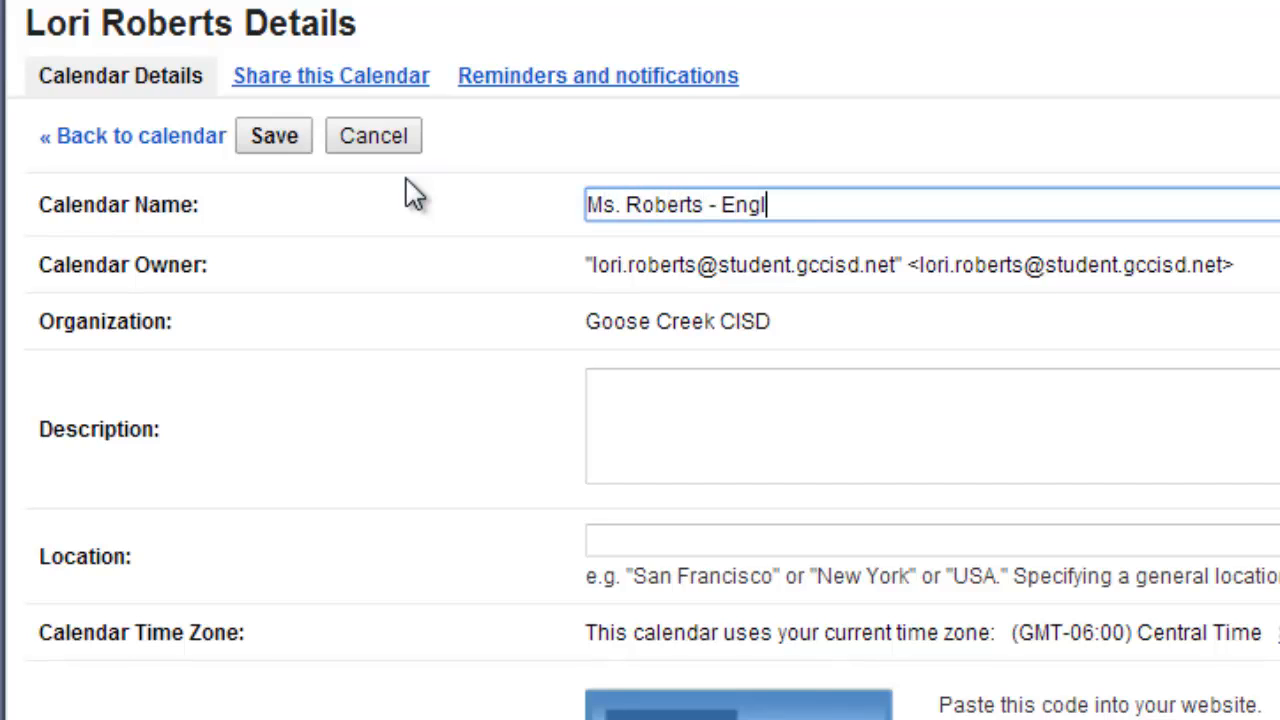
pyautogui.write('ish I')
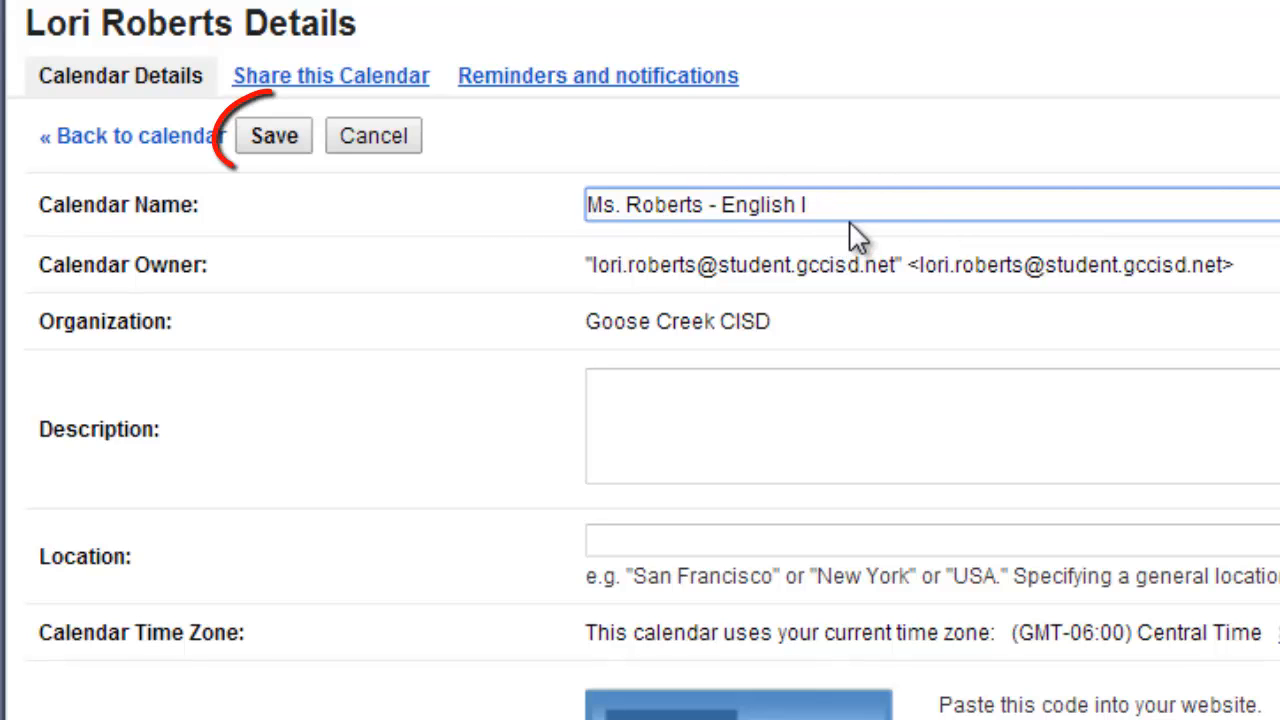
pyautogui.click(290, 150)
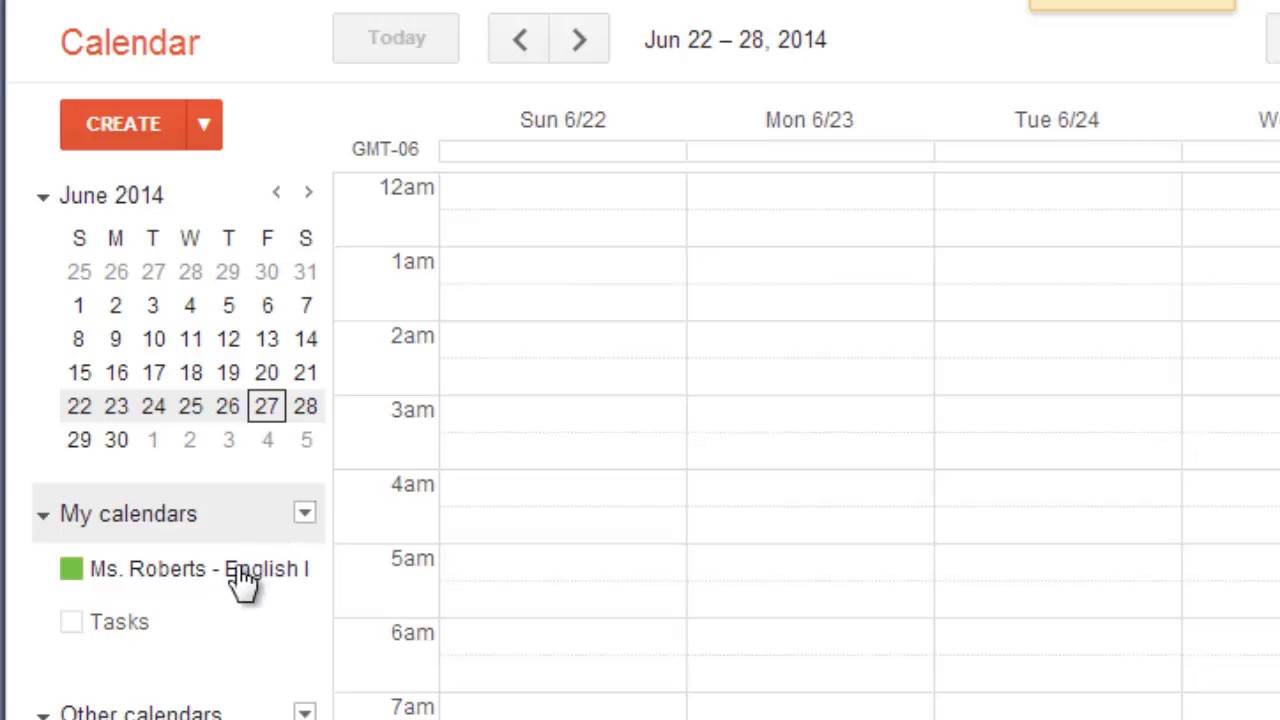
# Go to the Share this Calendar settings of the English I calendar.
pyautogui.moveTo(191, 568)
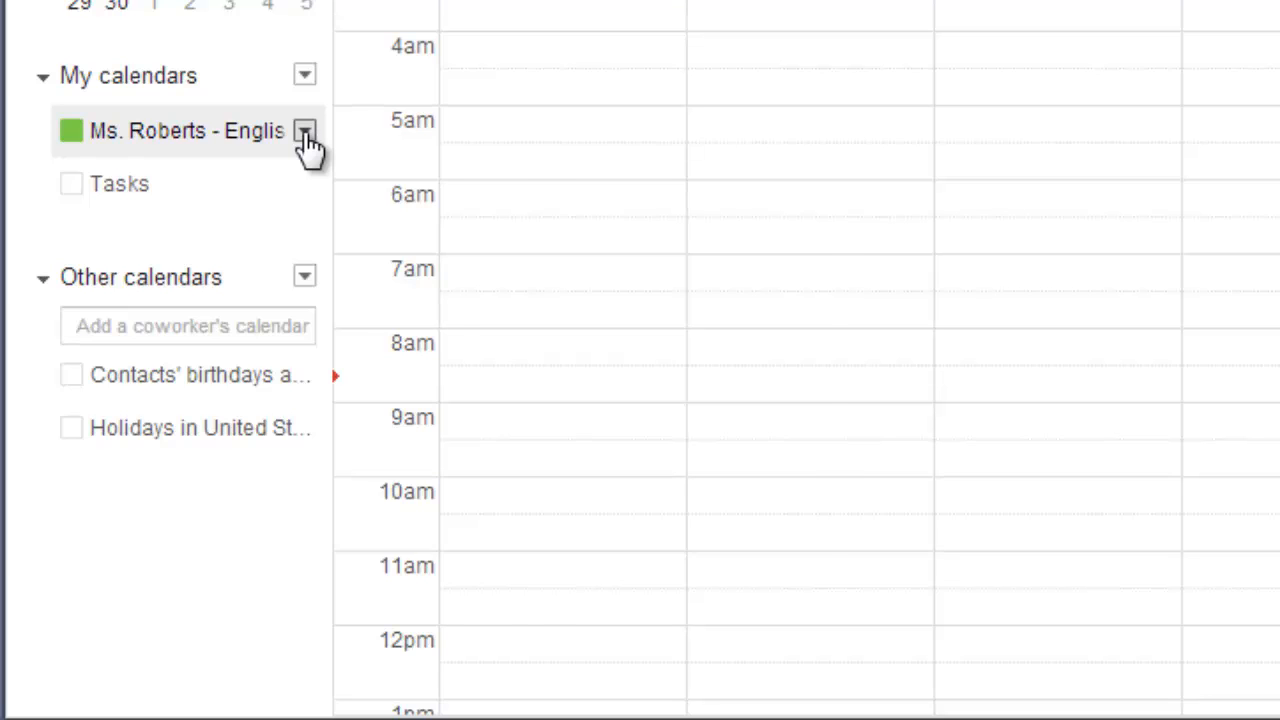
pyautogui.click(305, 133)
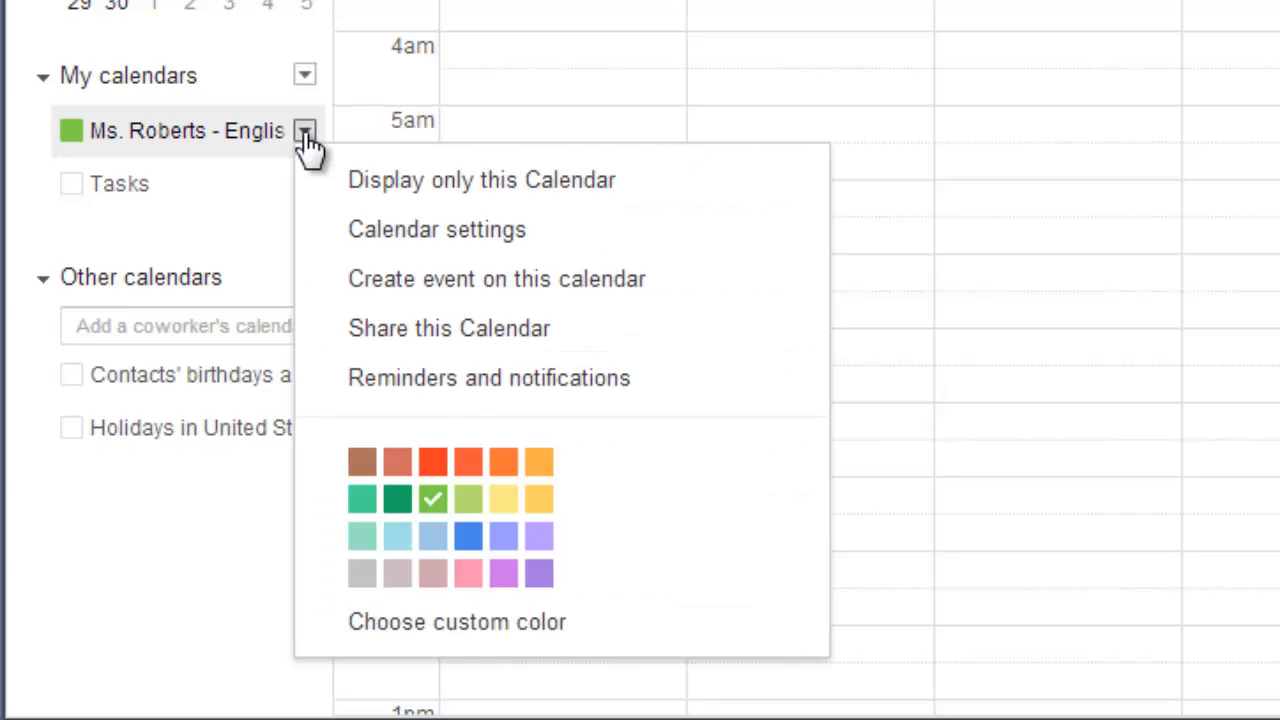
pyautogui.click(420, 234)
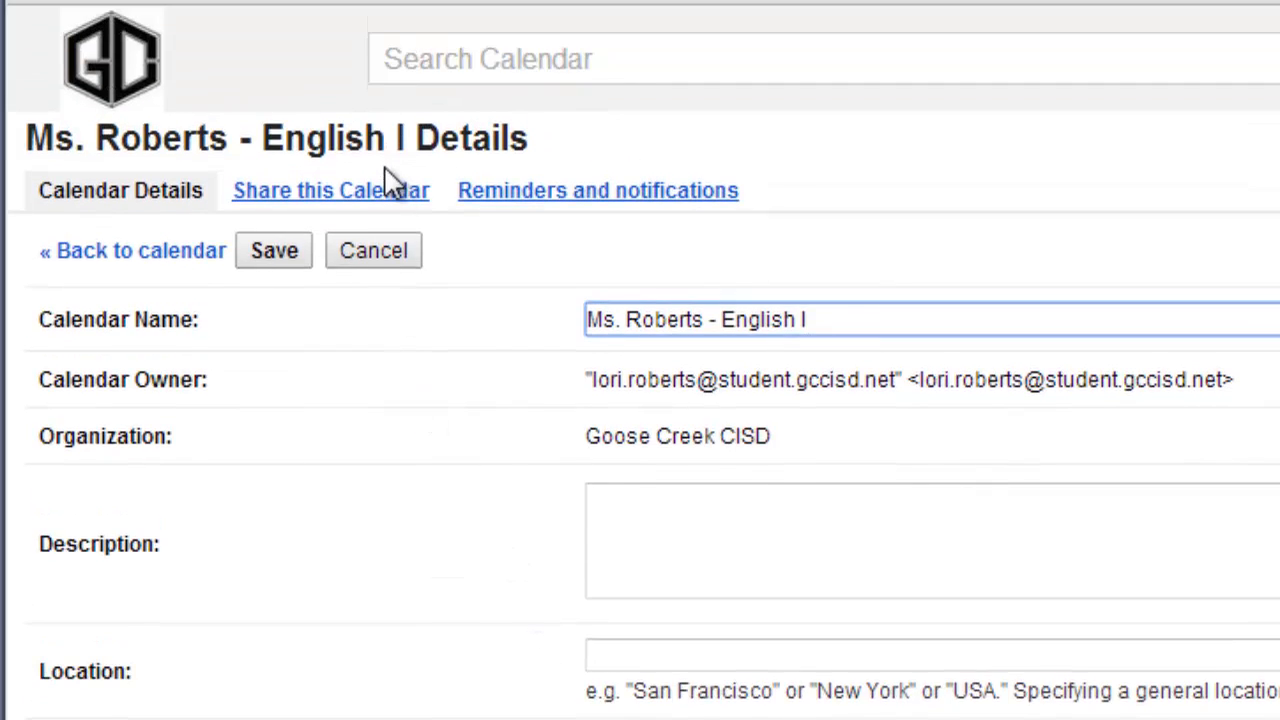
pyautogui.click(345, 194)
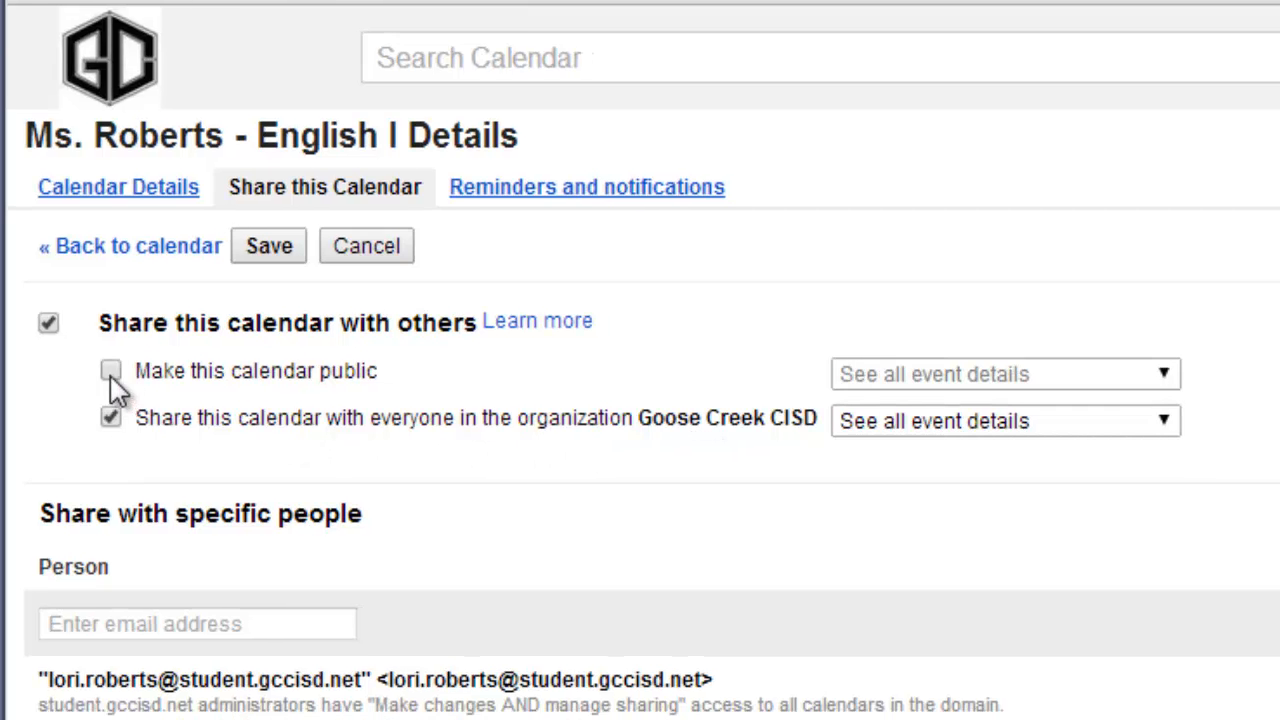
# Make the English I calendar public with See all event details, then save and confirm.
pyautogui.click(110, 372)
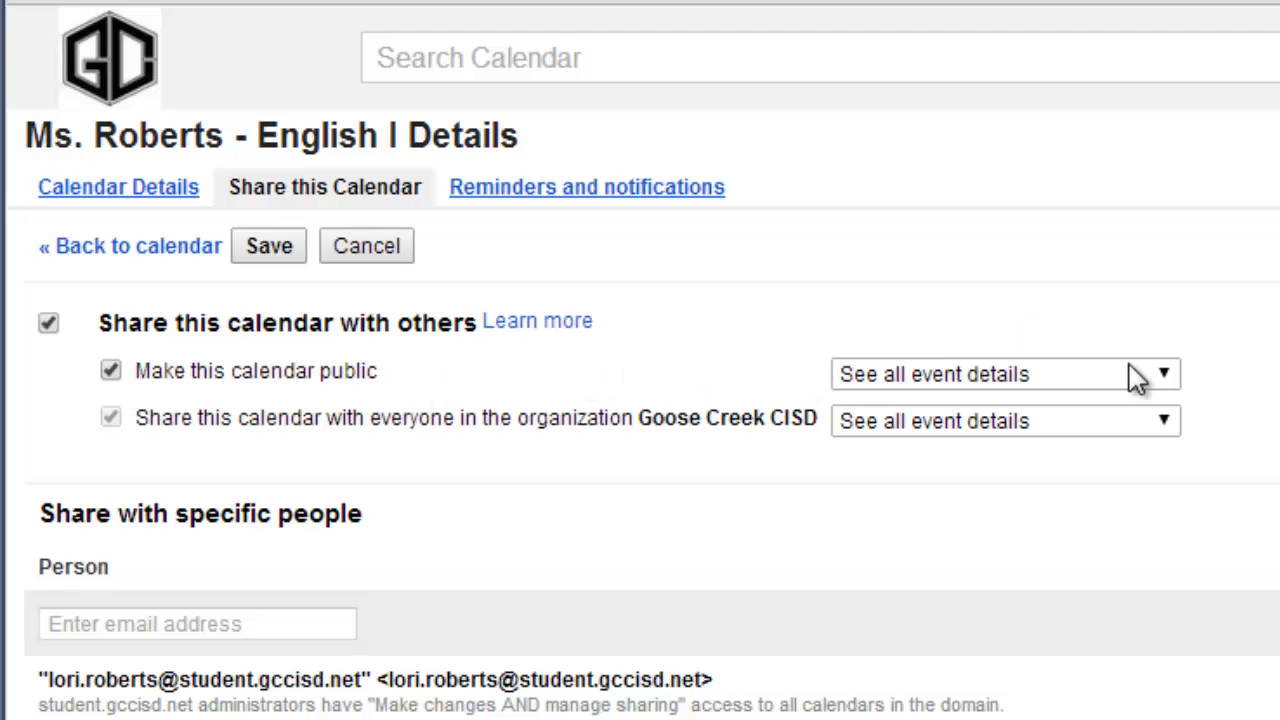
pyautogui.click(899, 377)
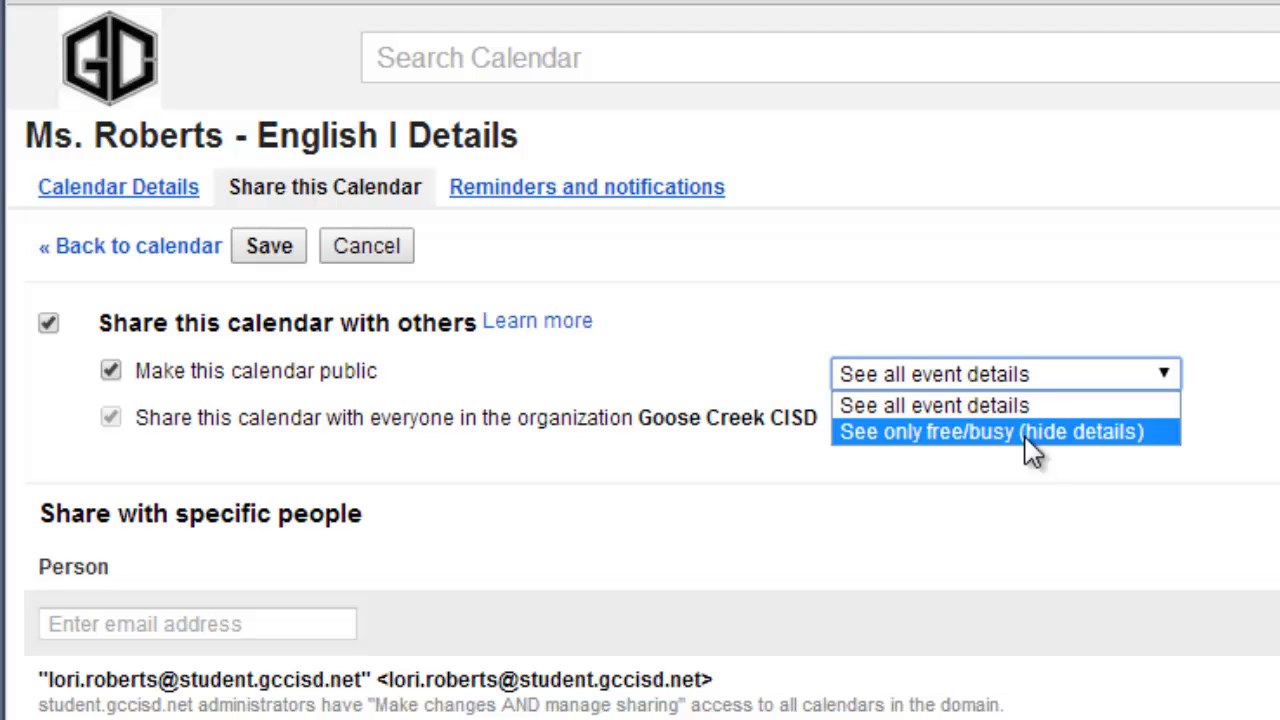
pyautogui.click(1029, 266)
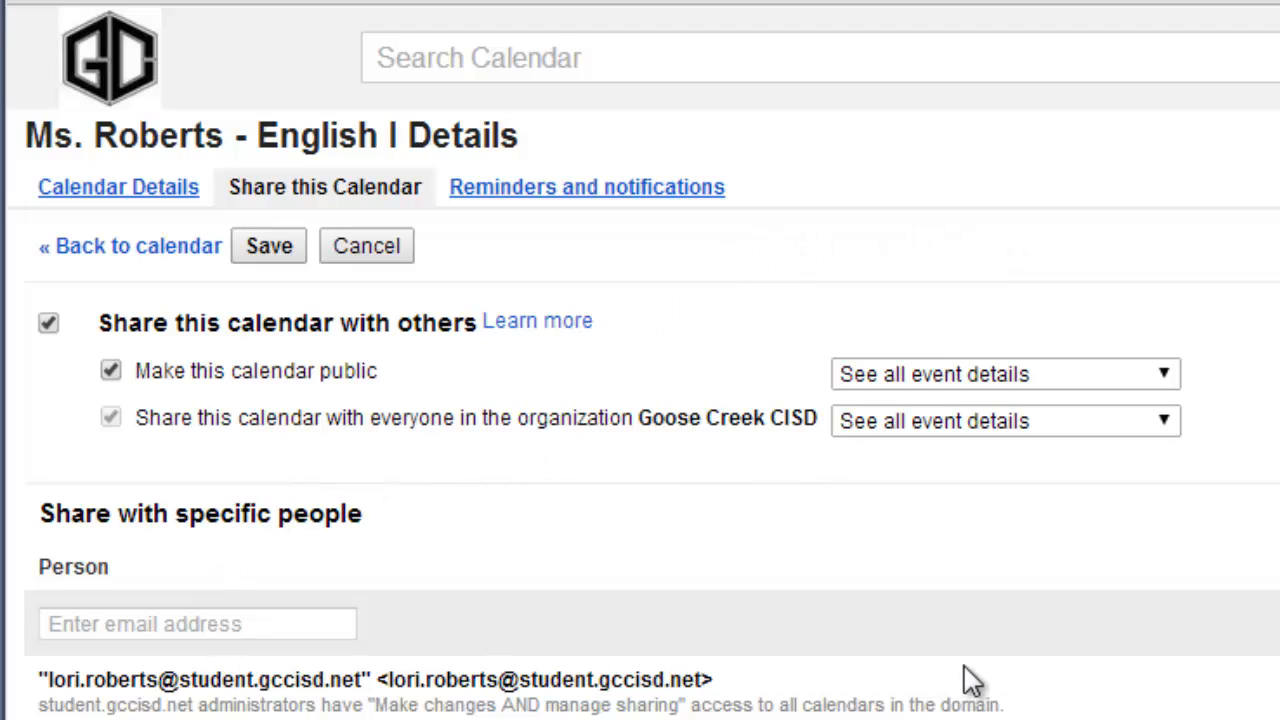
pyautogui.click(278, 255)
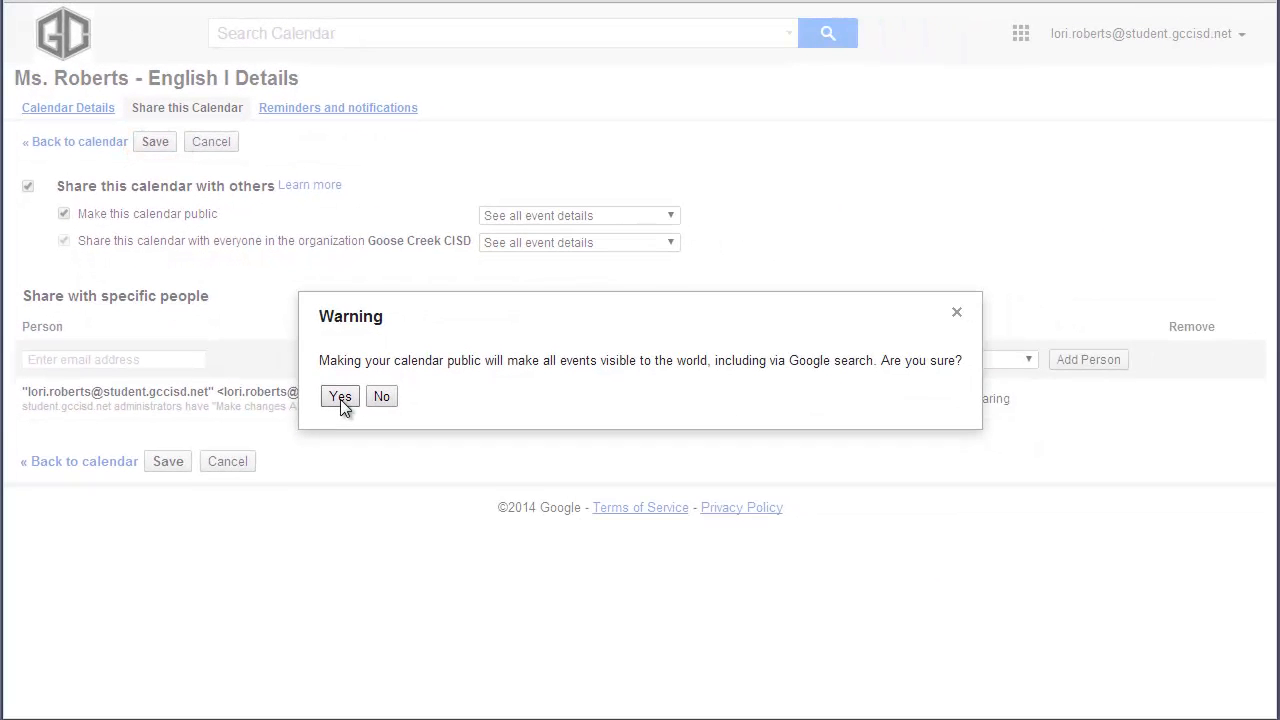
pyautogui.click(337, 398)
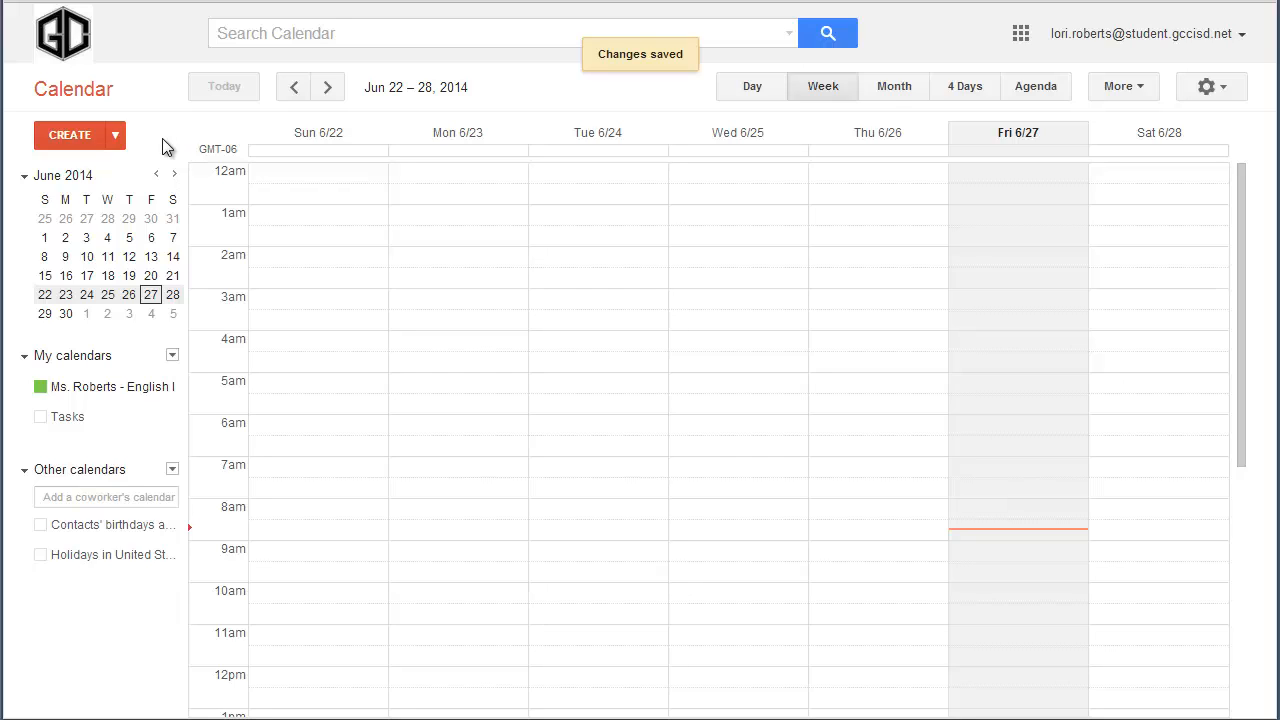
# Fill in a new calendar with the teacher's 'English II' class title, shared with others and public.
pyautogui.click(173, 357)
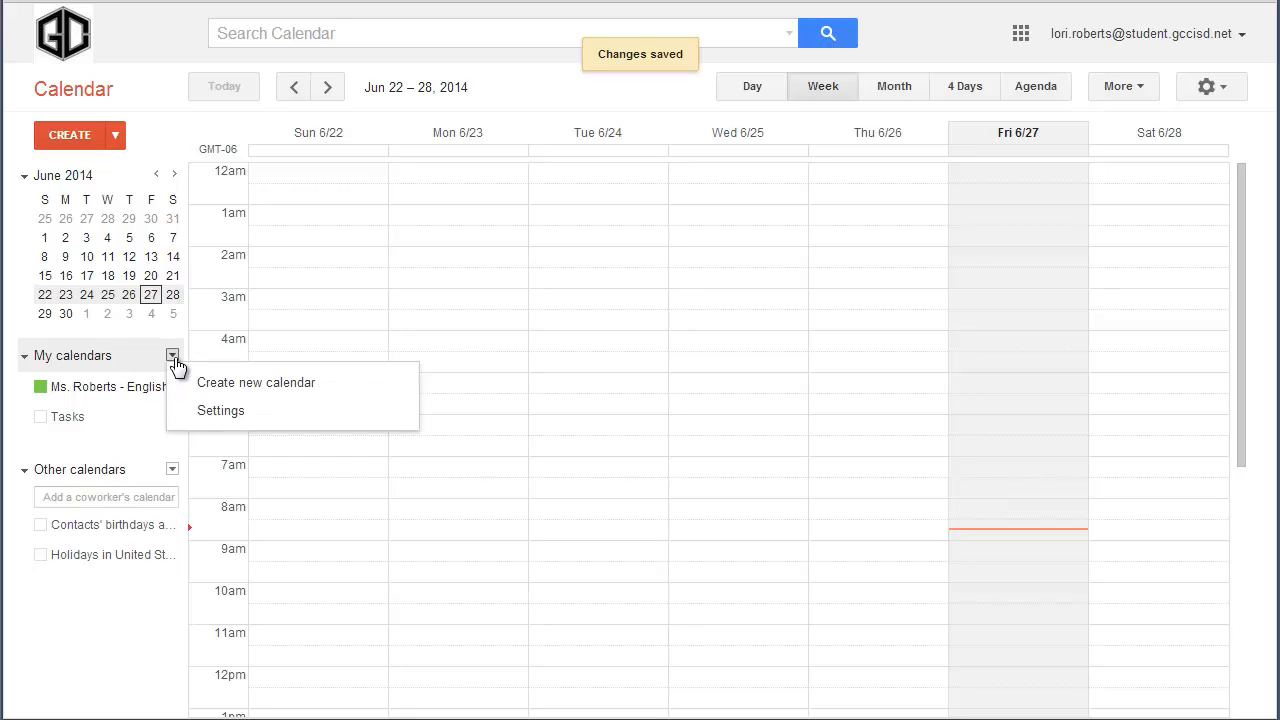
pyautogui.click(258, 385)
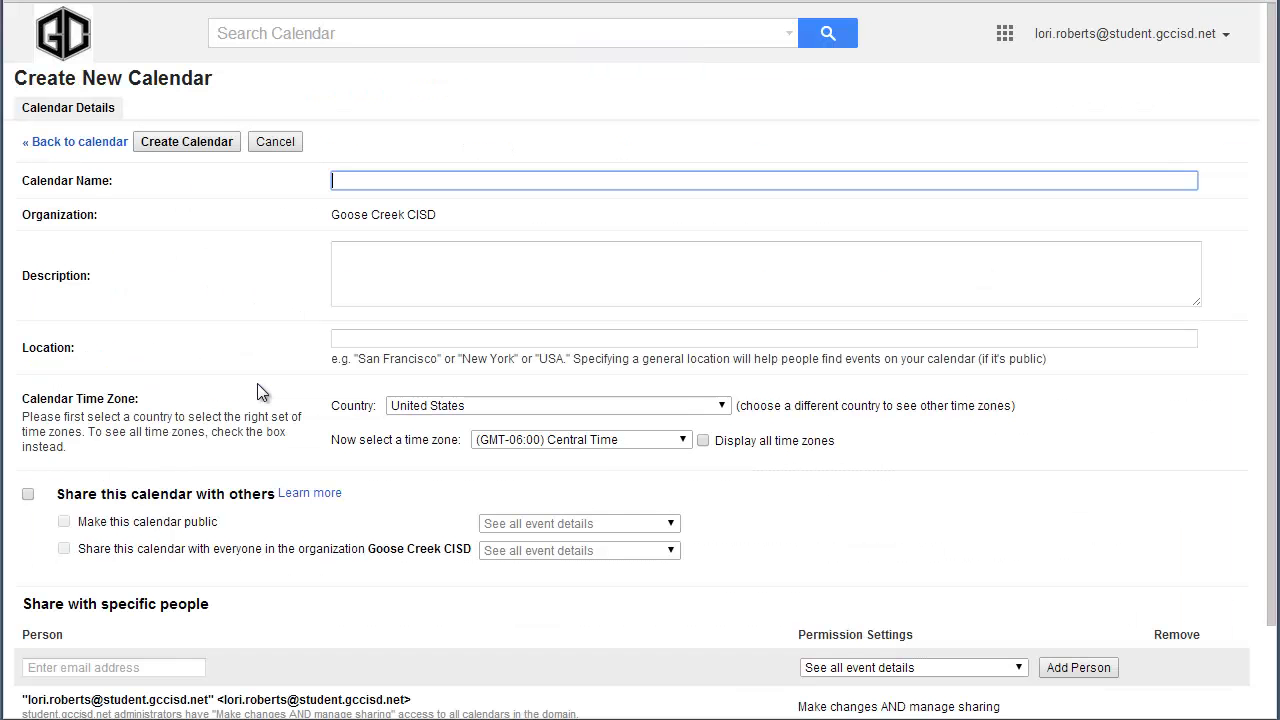
pyautogui.write('Ms. Roberts - English II')
pyautogui.click(28, 494)
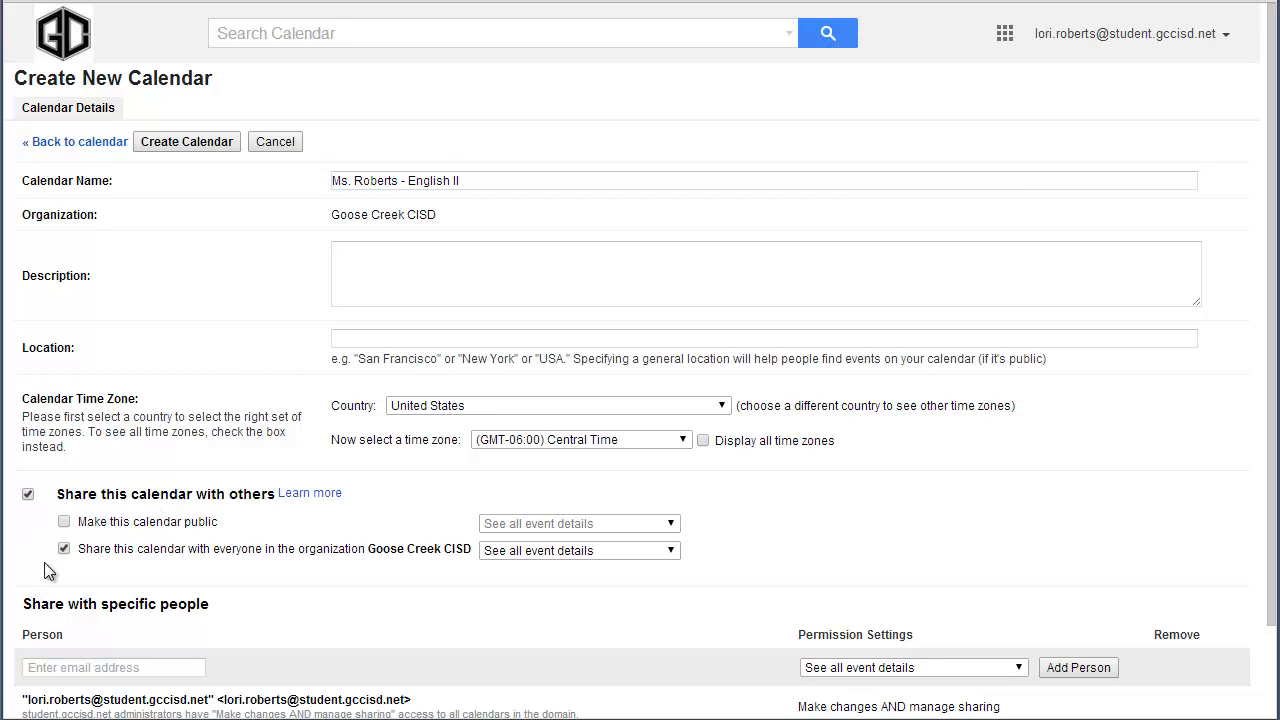
pyautogui.click(63, 521)
pyautogui.scroll(-2, 333, 548)
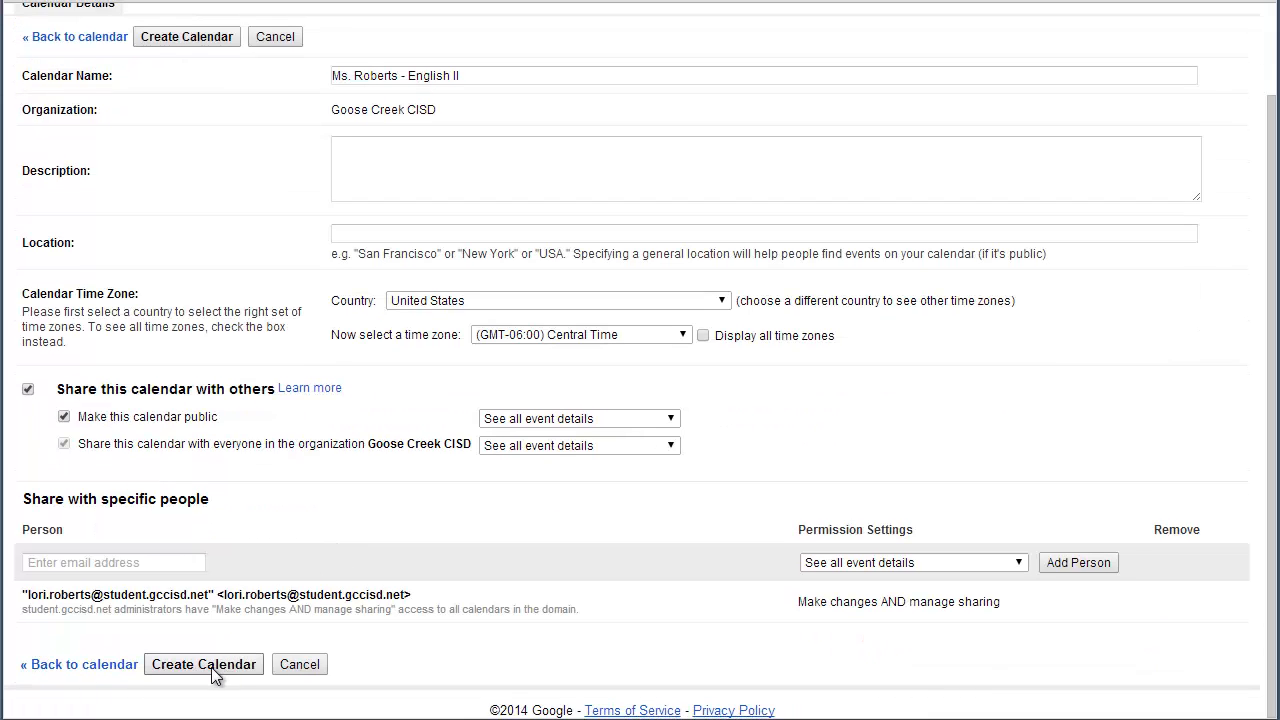
pyautogui.scroll(2, 366, 623)
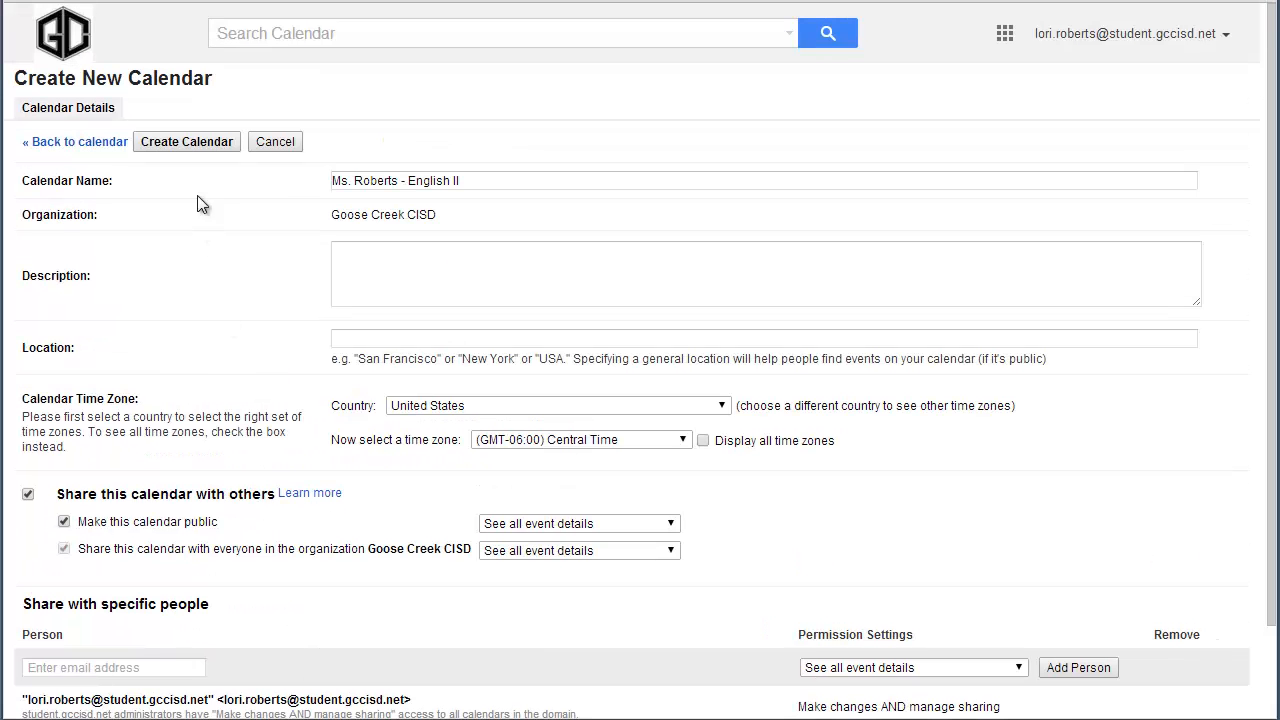
# Create the English II calendar and confirm the public-calendar warning.
pyautogui.click(190, 143)
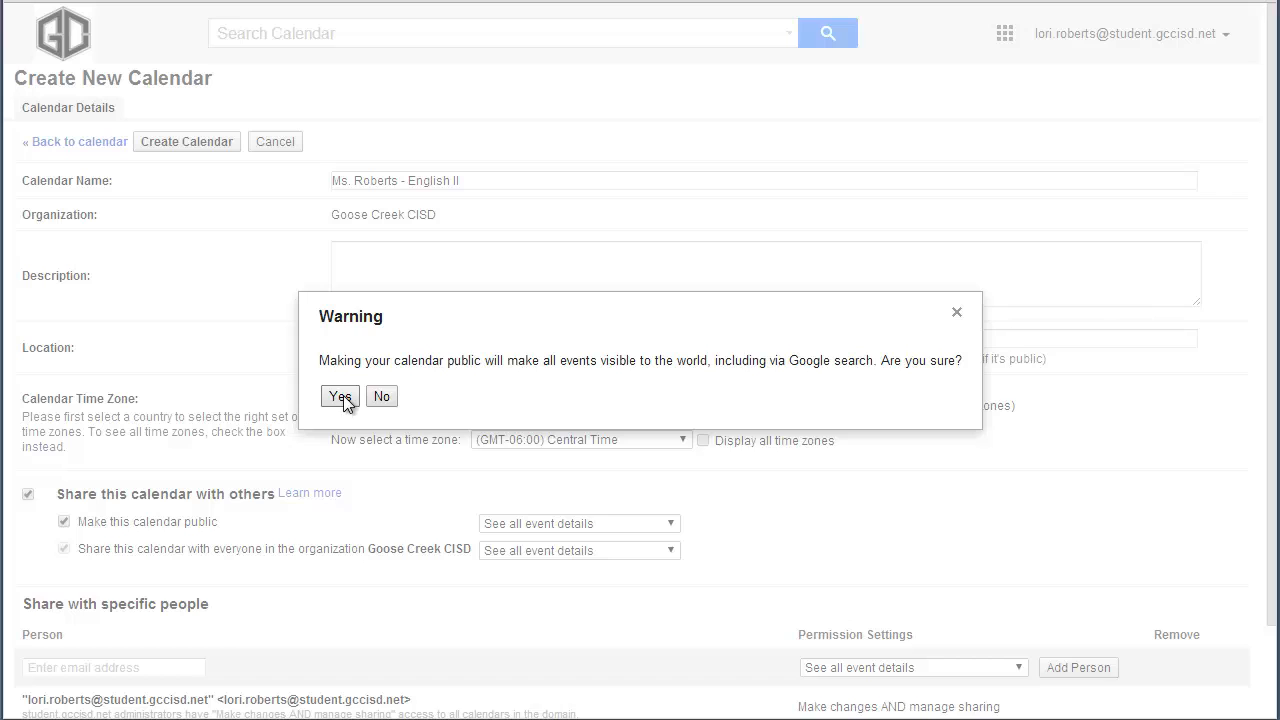
pyautogui.click(340, 396)
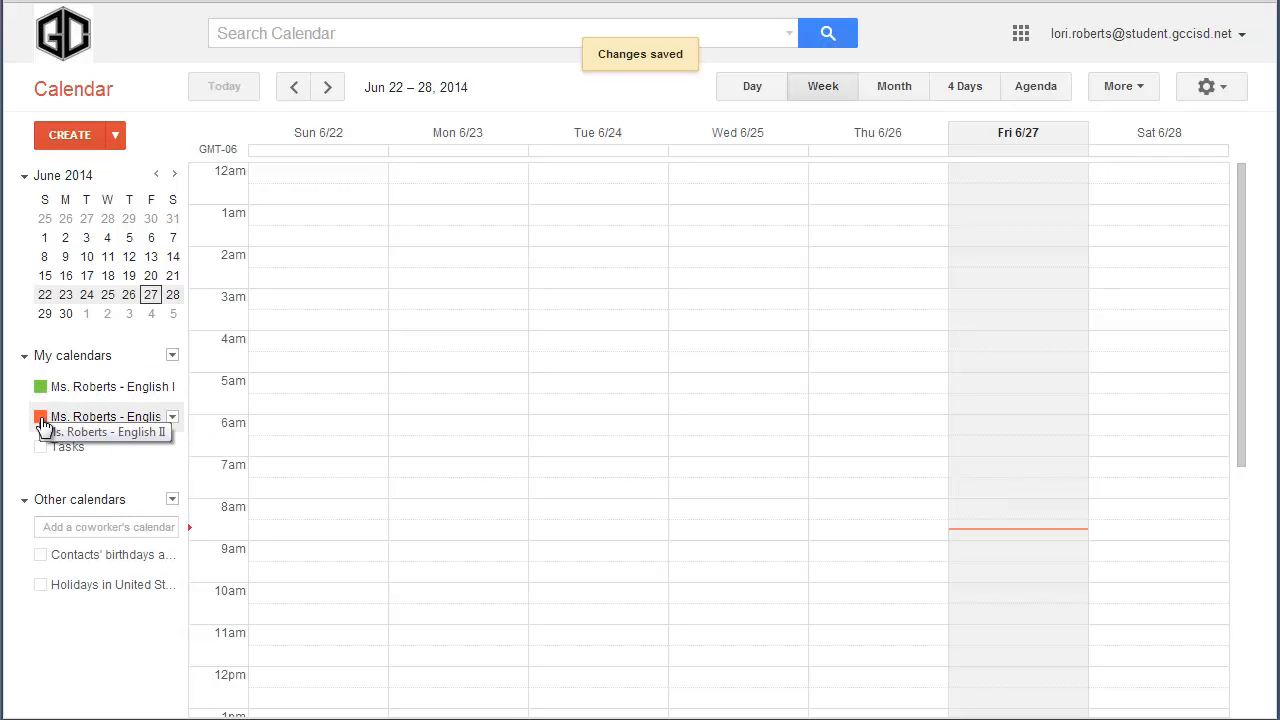
# Switch the English II calendar's colour to blue, then toggle its display off and back on.
pyautogui.click(172, 418)
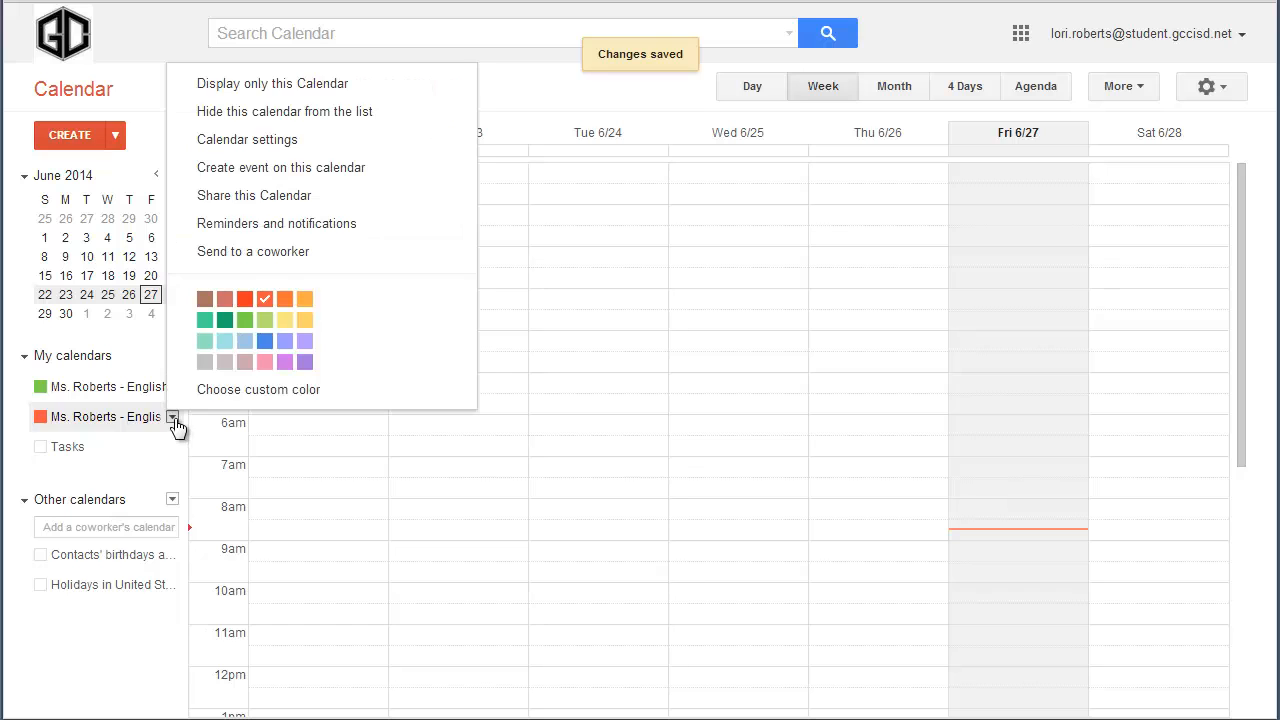
pyautogui.click(265, 341)
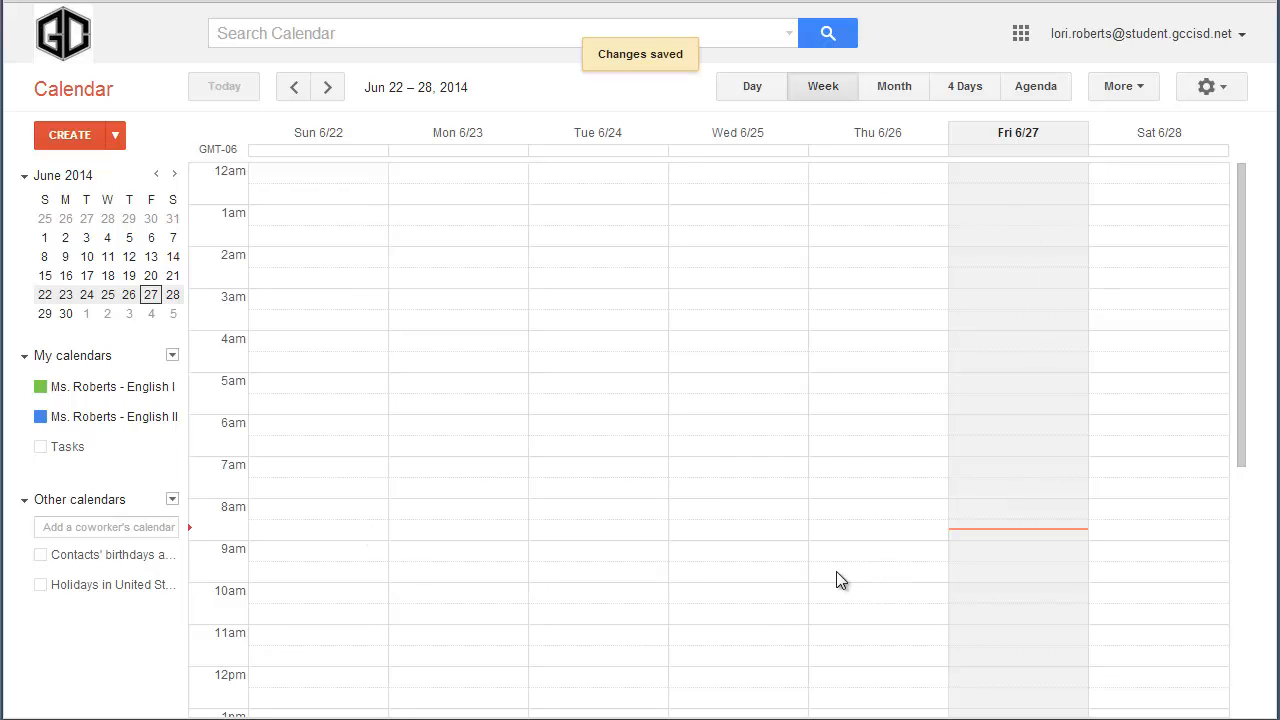
pyautogui.click(40, 418)
pyautogui.click(40, 417)
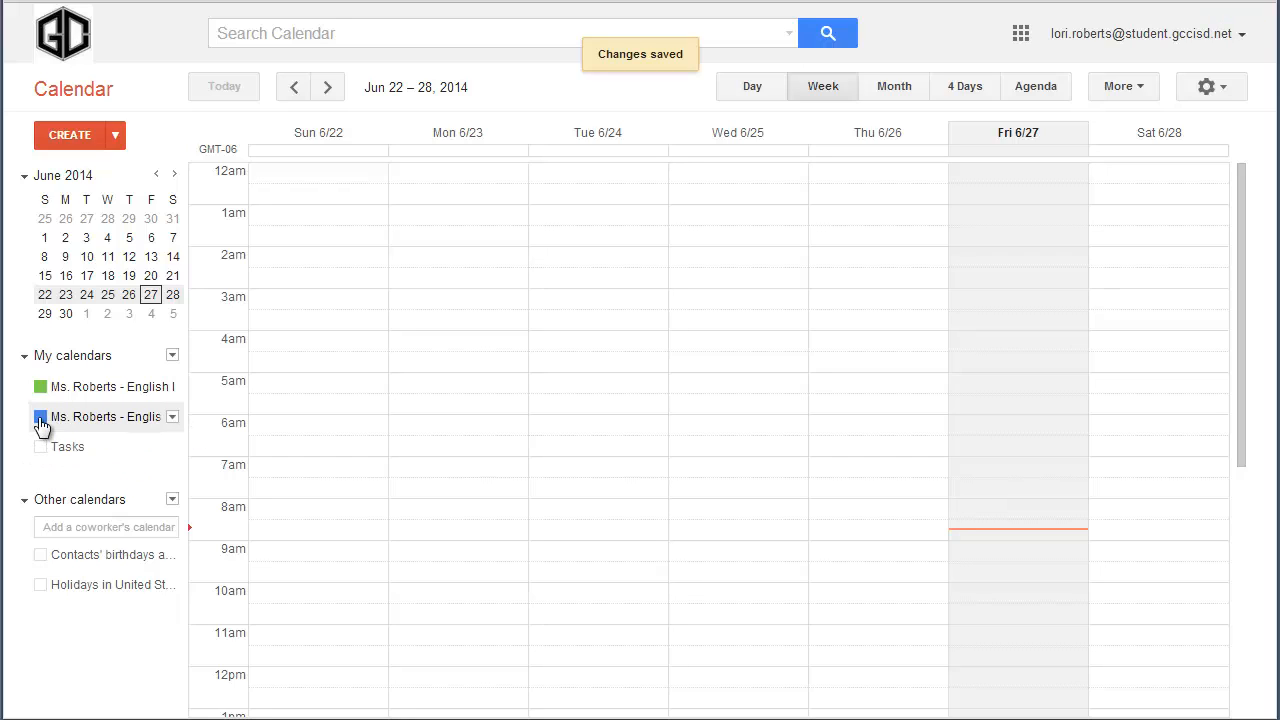